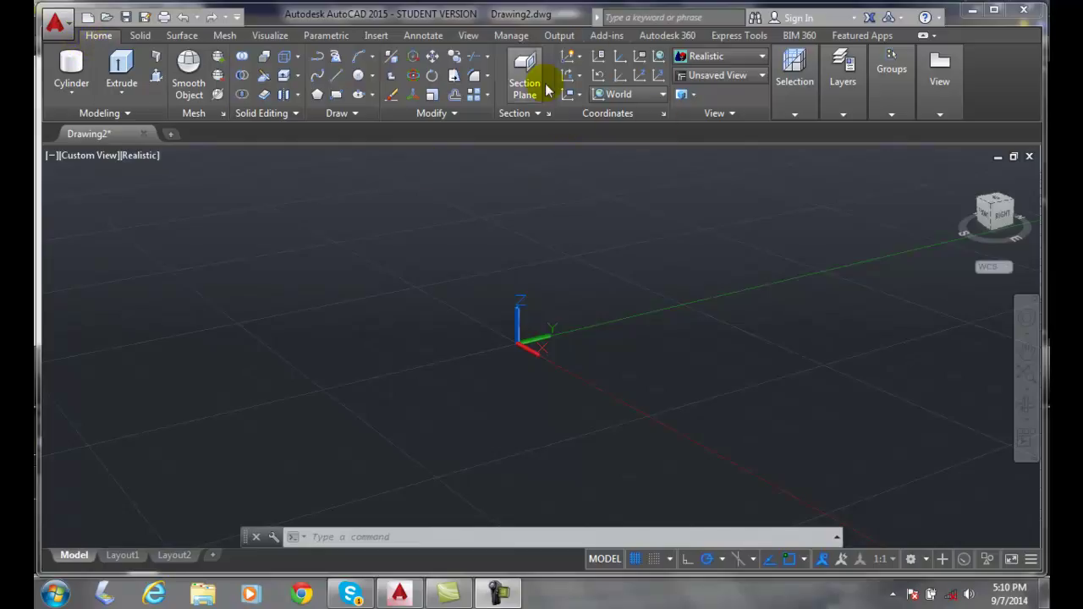
Start and cancel the UCS command on the Home tab, then again on the Visualize tab
click(620, 56)
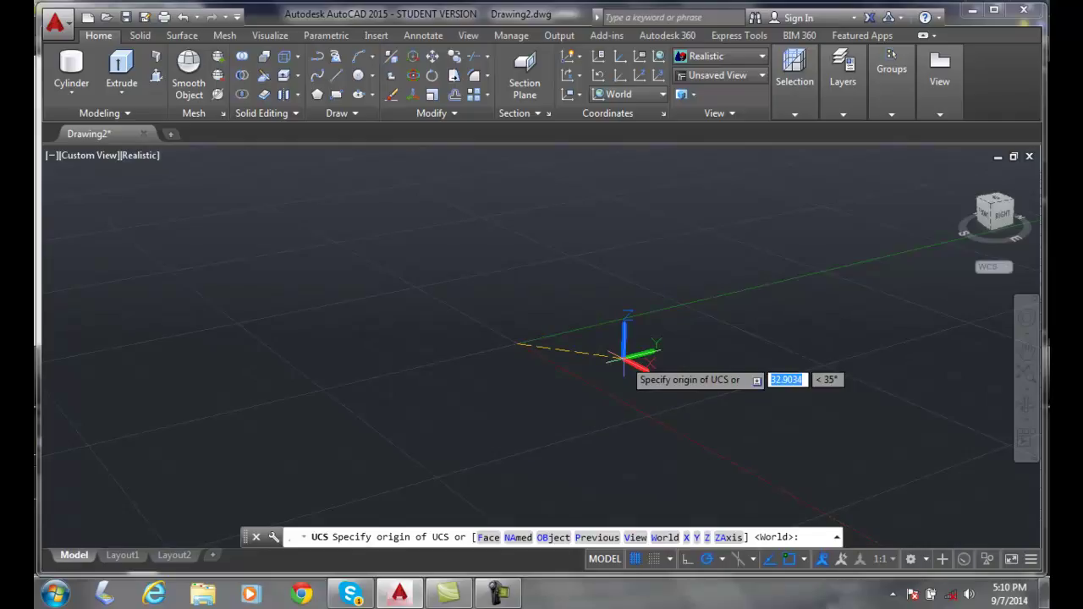
key(Escape)
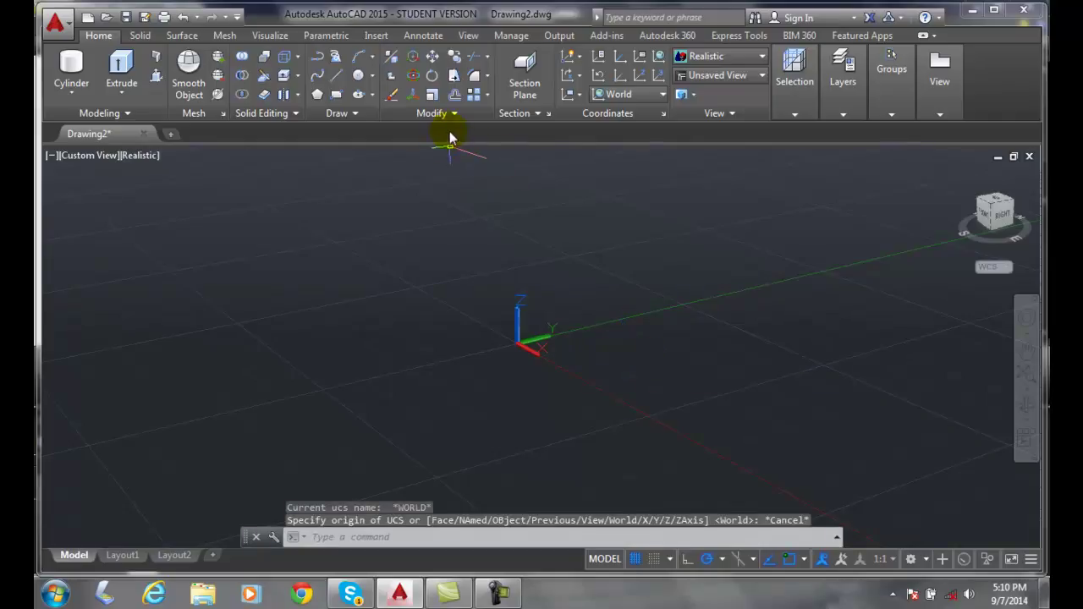
click(267, 36)
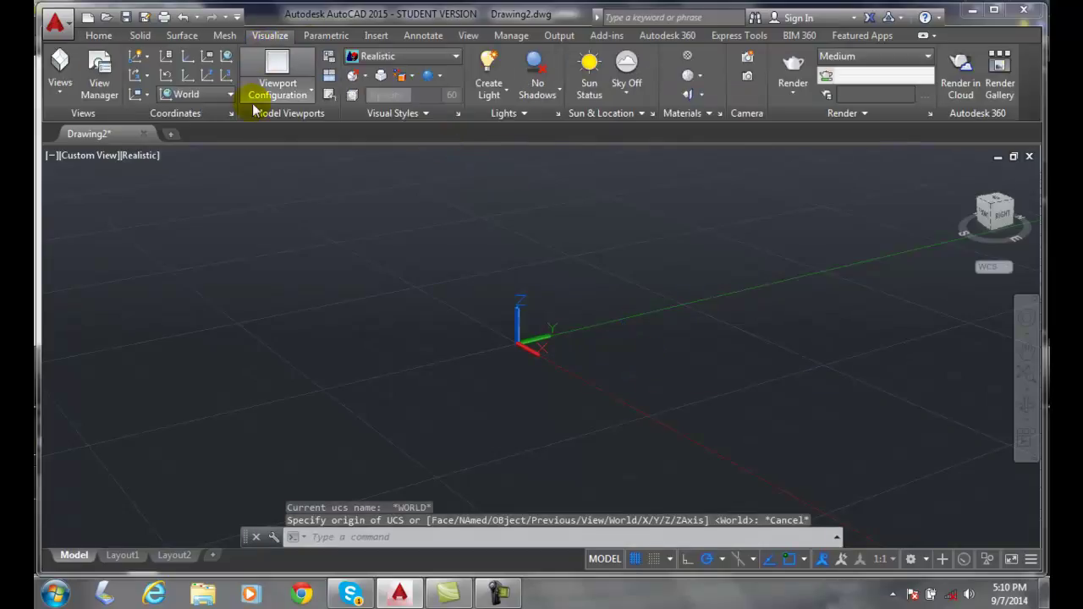
click(188, 58)
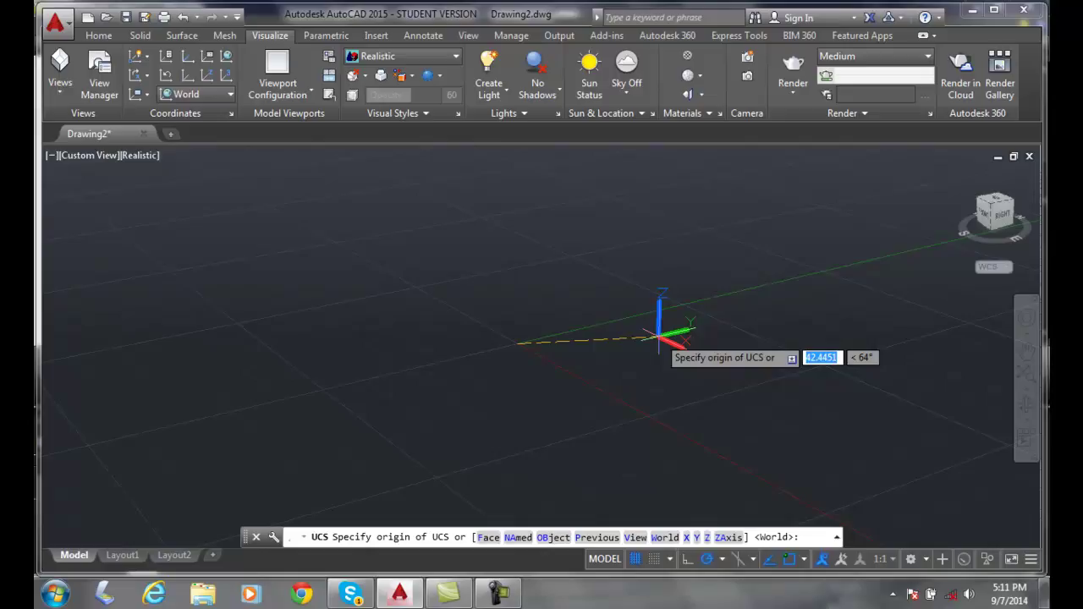
key(Escape)
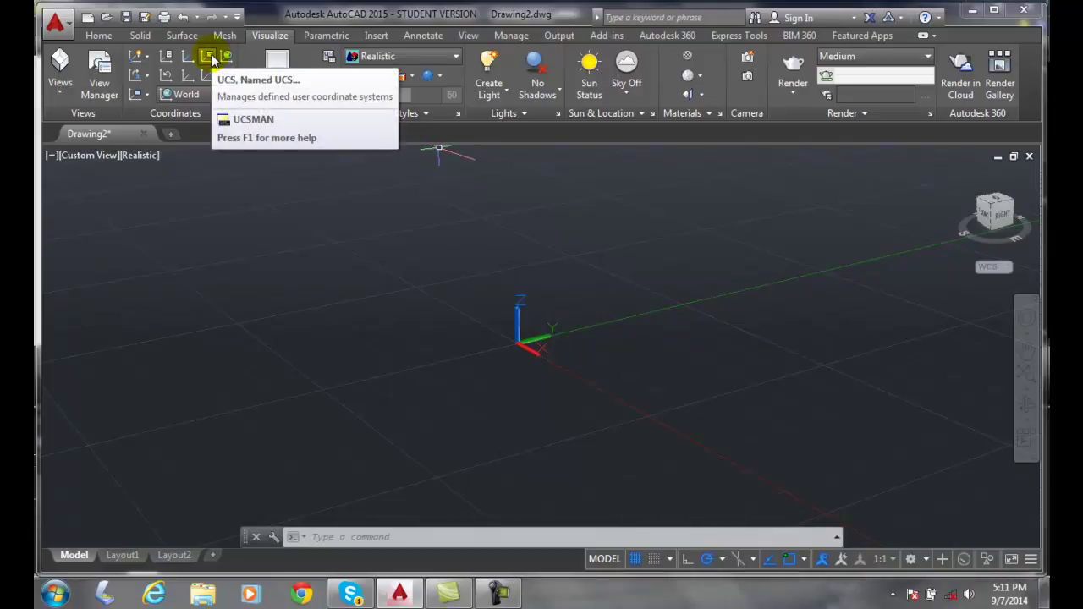
Open and cancel the Named UCS manager from Visualize, then again from the Home tab
click(210, 57)
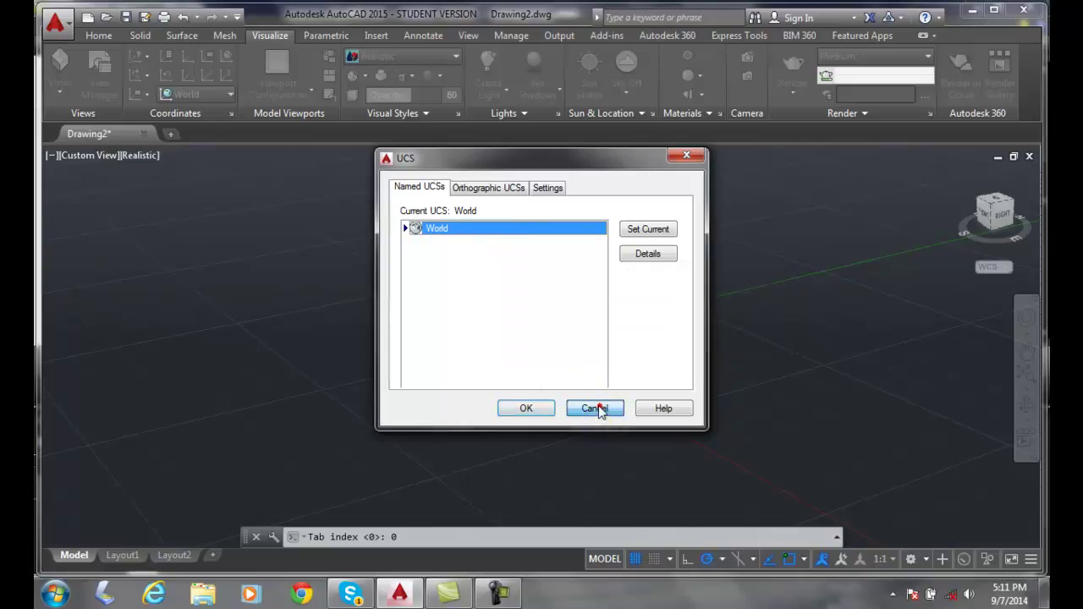
click(597, 410)
click(108, 36)
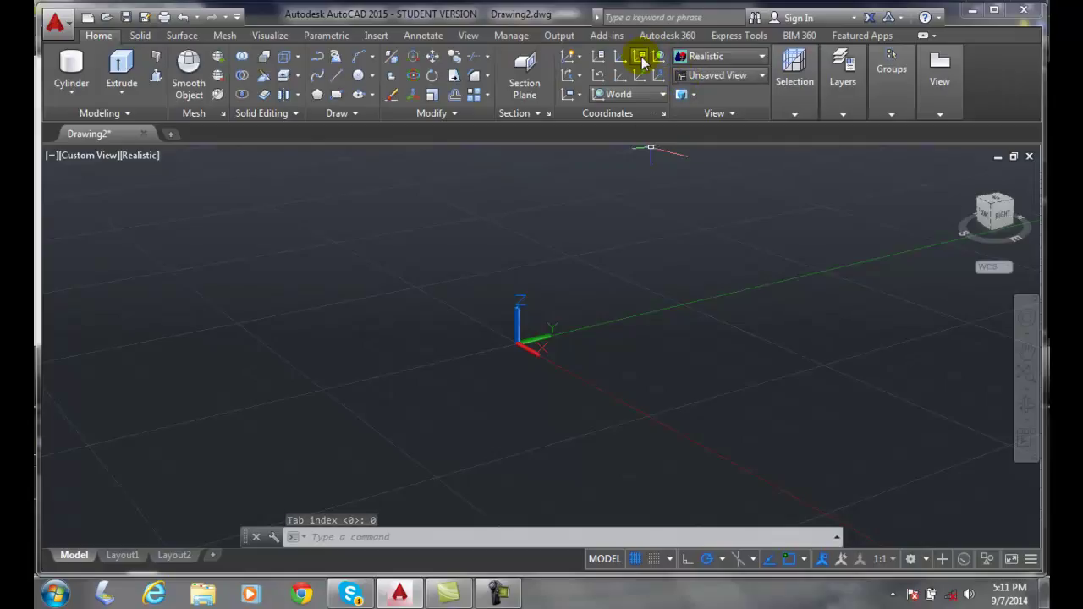
click(642, 59)
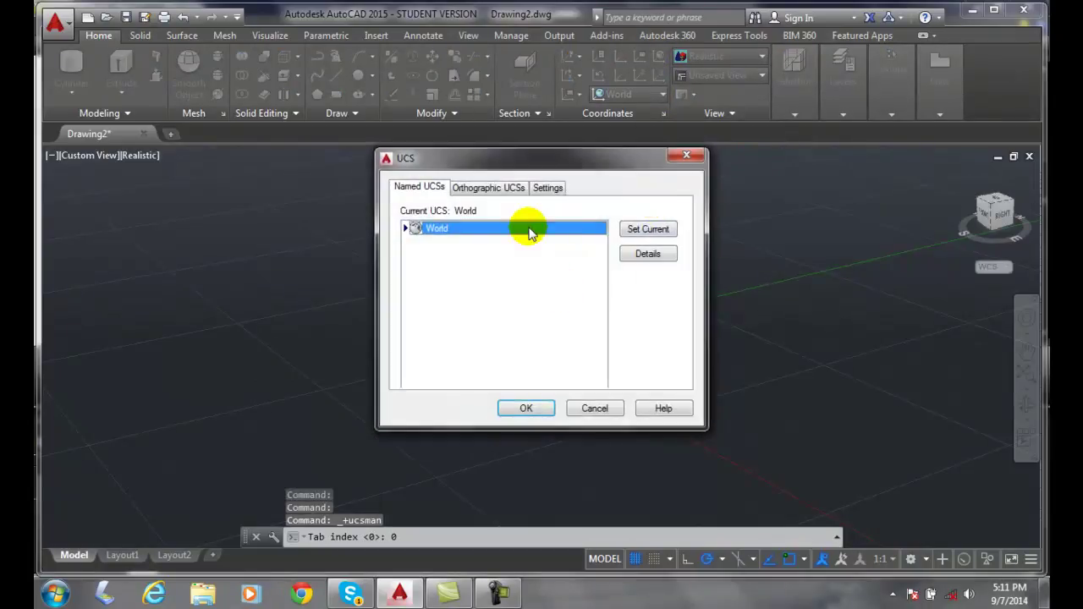
click(595, 408)
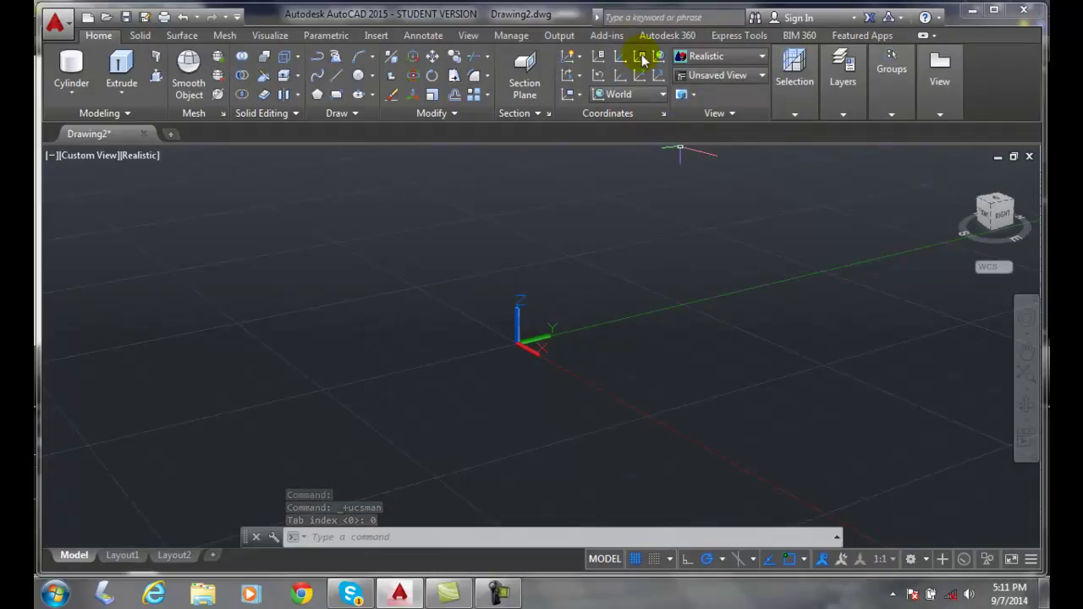
Open the UCS dialog via the Coordinates launcher and review its Named, Orthographic and Settings tabs
click(666, 113)
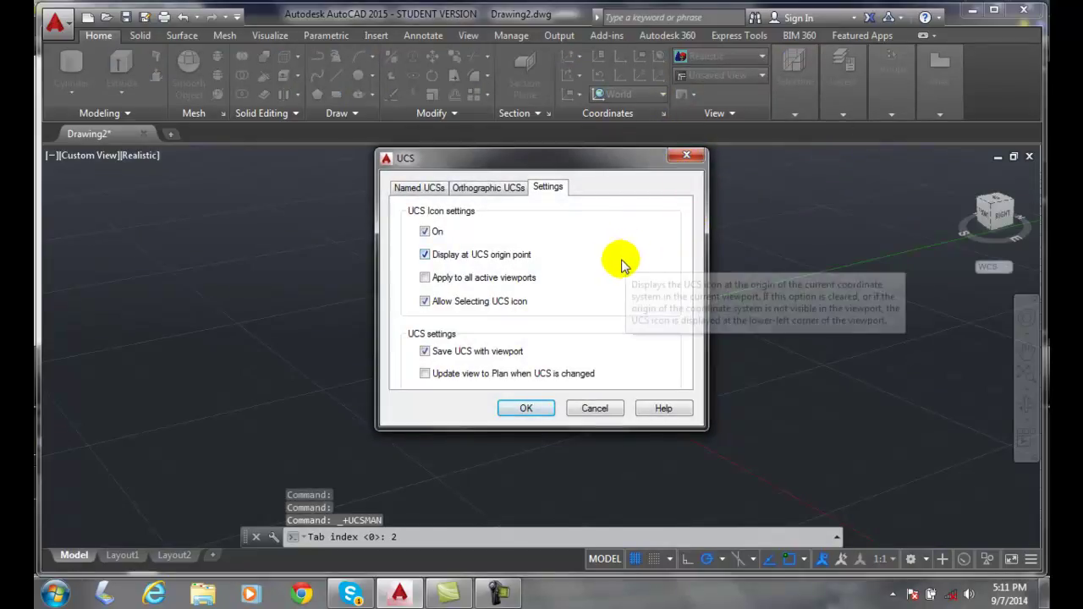
click(415, 188)
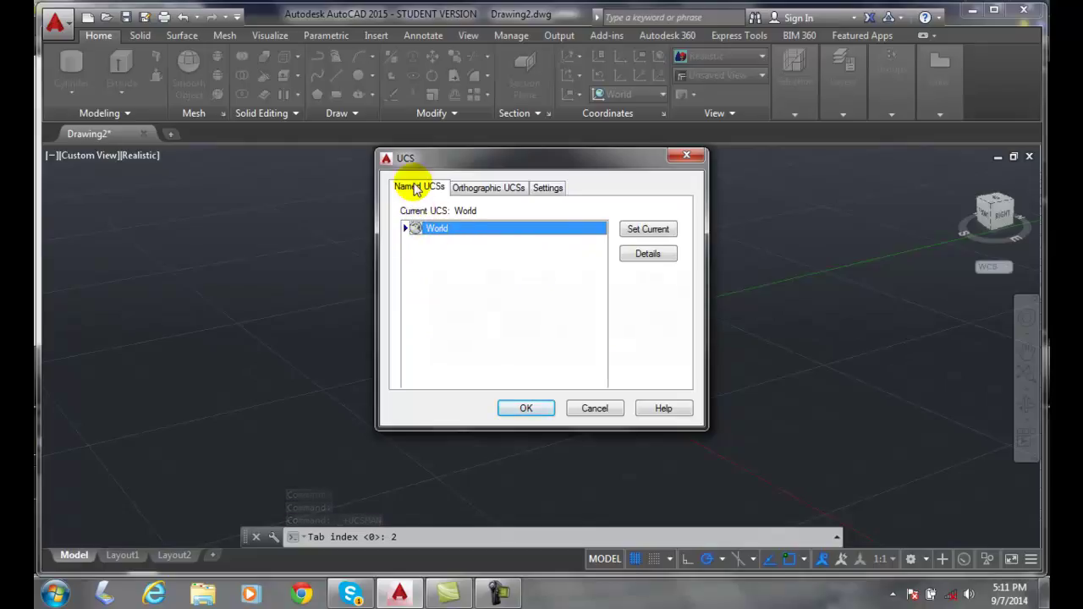
mouse_move(503, 279)
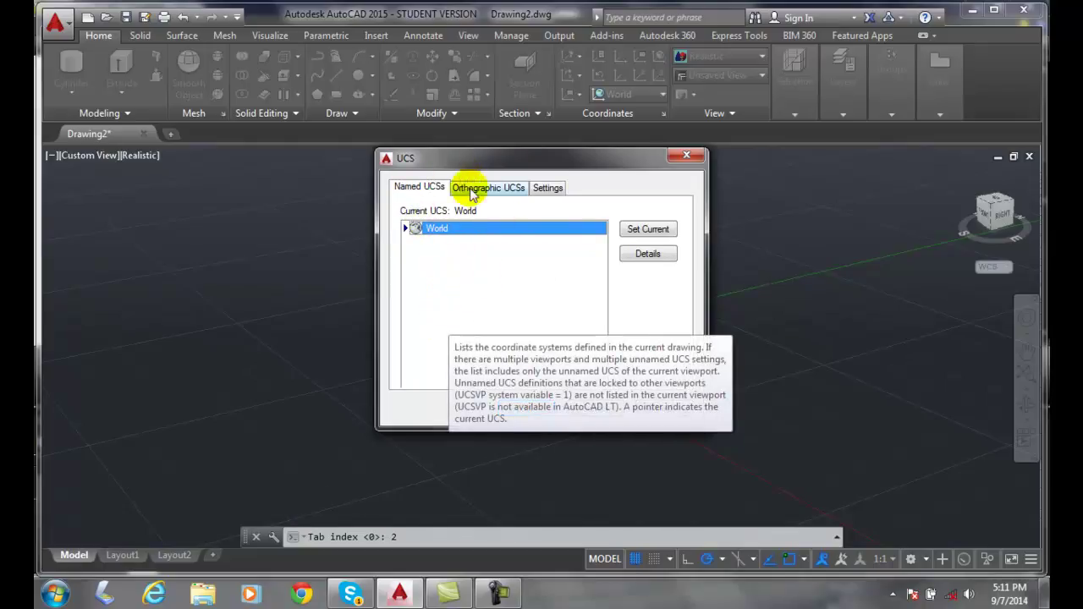
click(472, 191)
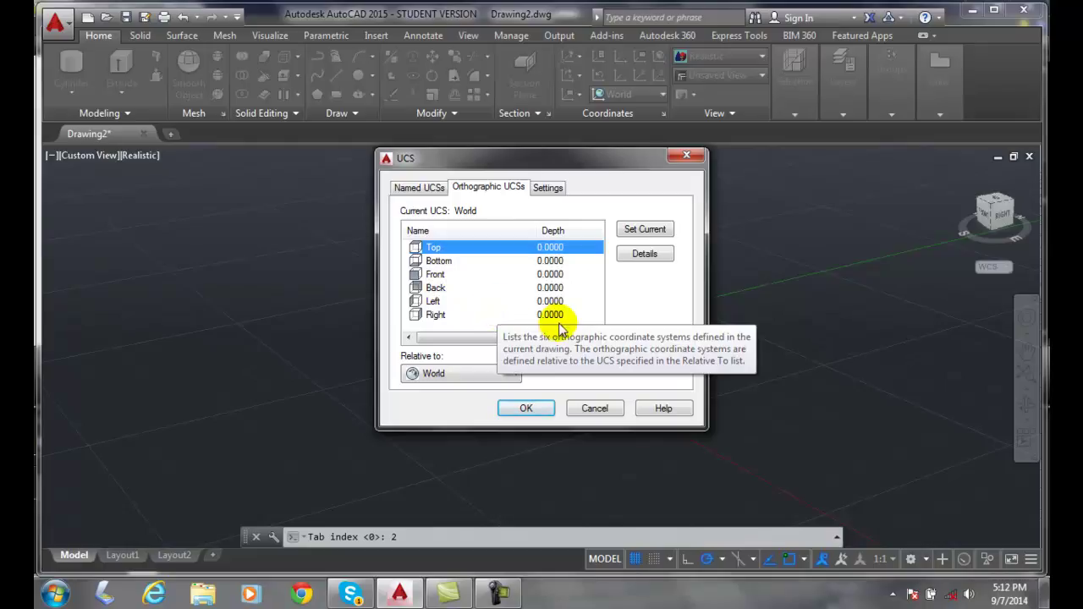
click(548, 188)
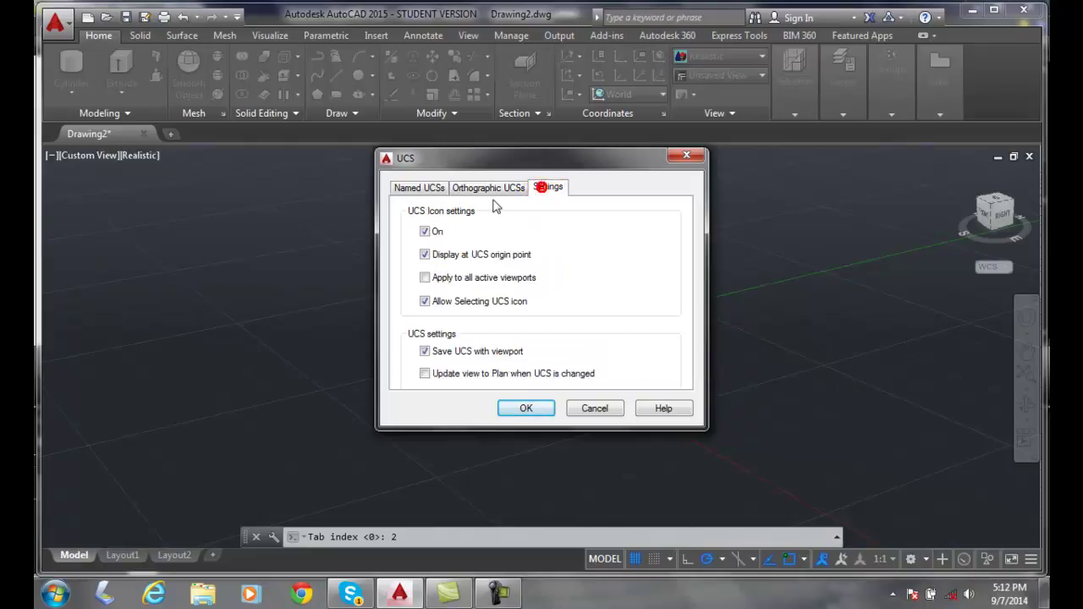
Cancel the UCS dialog from its Settings tab, keeping World as the current UCS
click(595, 409)
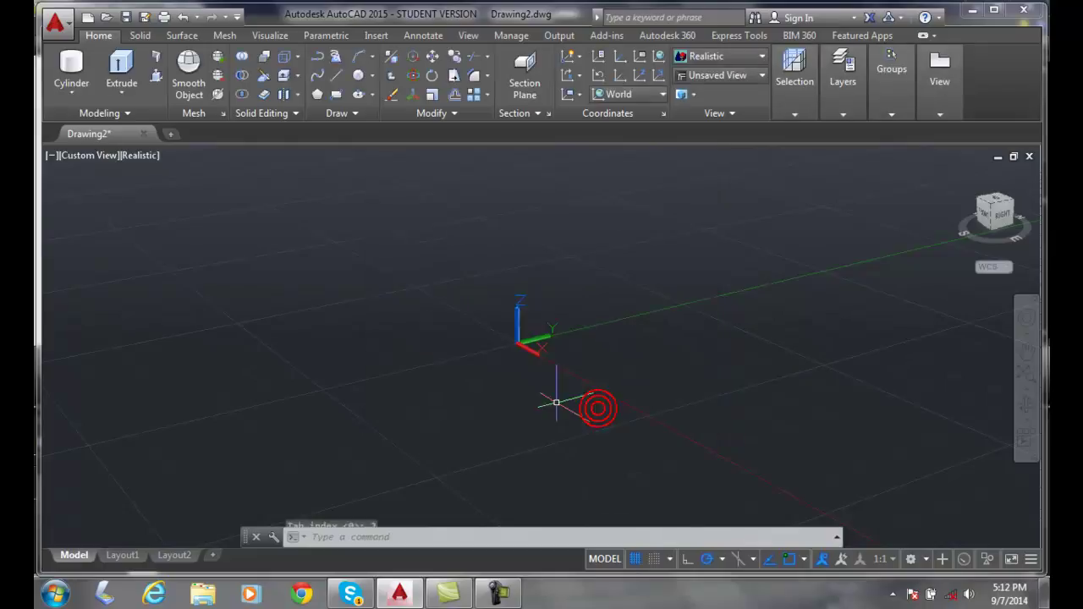